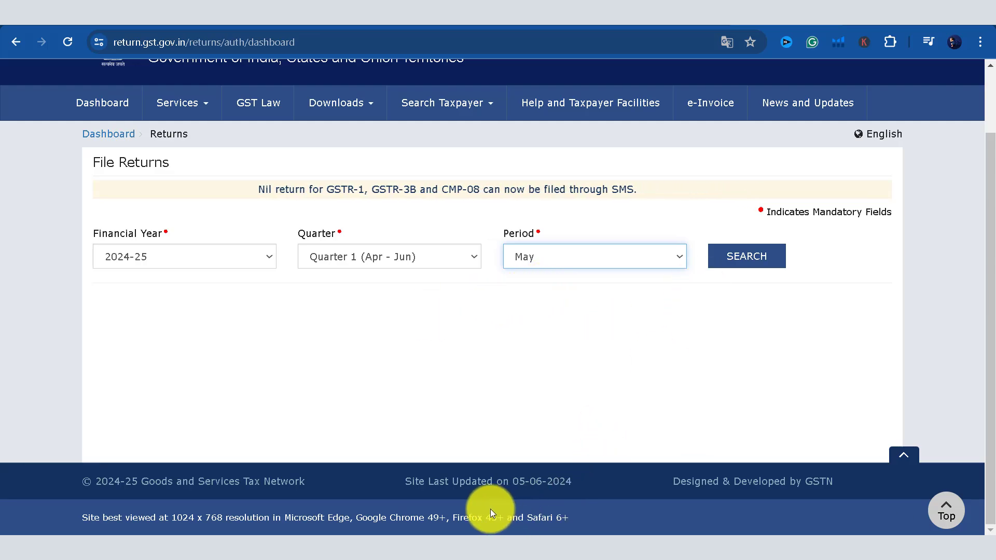
{"action": "left_click", "coordinate": [408, 542]}
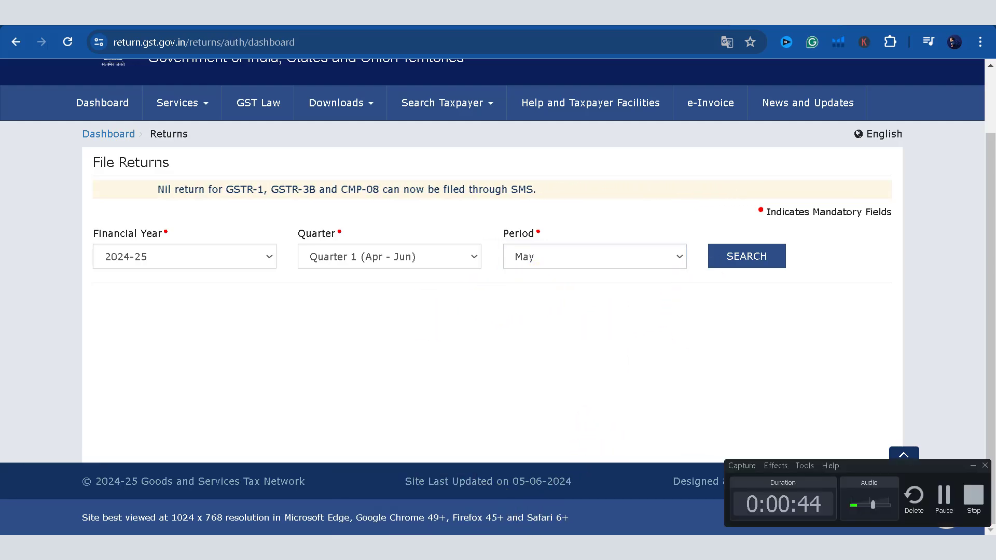
{"action": "left_click", "coordinate": [950, 494]}
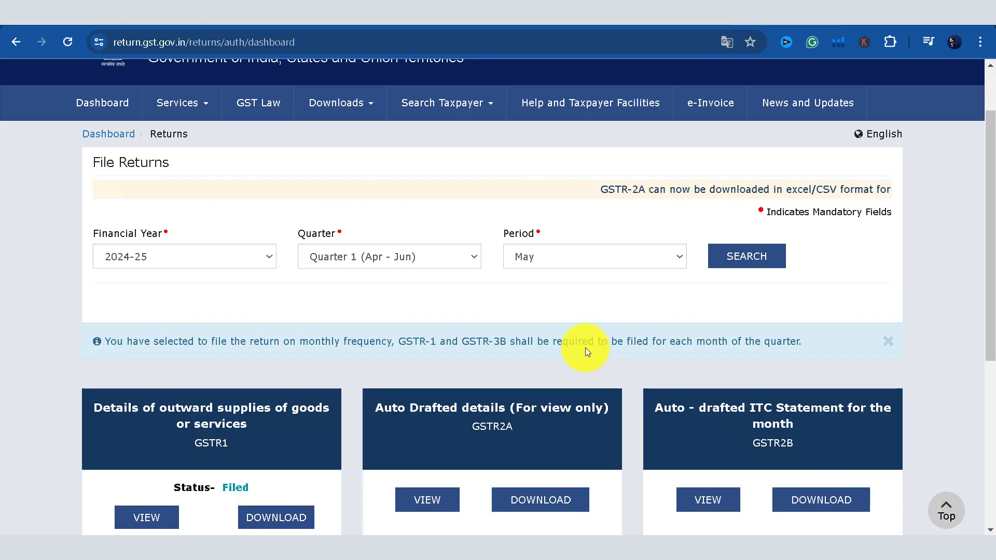
Step: Look through the returns listed for May of 2024-25 down to the GSTR-3B monthly return
{"action": "scroll", "coordinate": [585, 347], "scroll_direction": "down", "scroll_amount": 1}
{"action": "scroll", "coordinate": [581, 342], "scroll_direction": "down", "scroll_amount": 1}
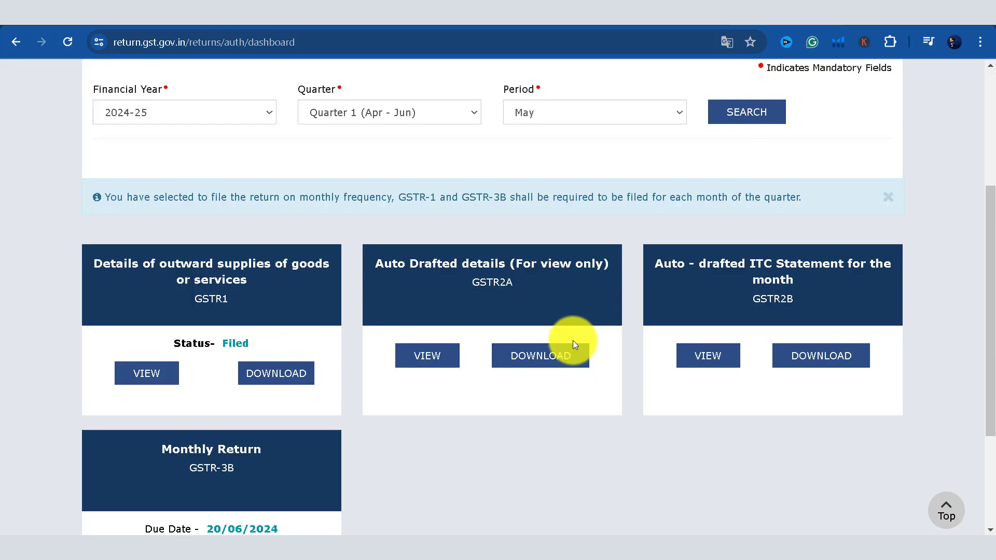
{"action": "scroll", "coordinate": [236, 325], "scroll_direction": "down", "scroll_amount": 1}
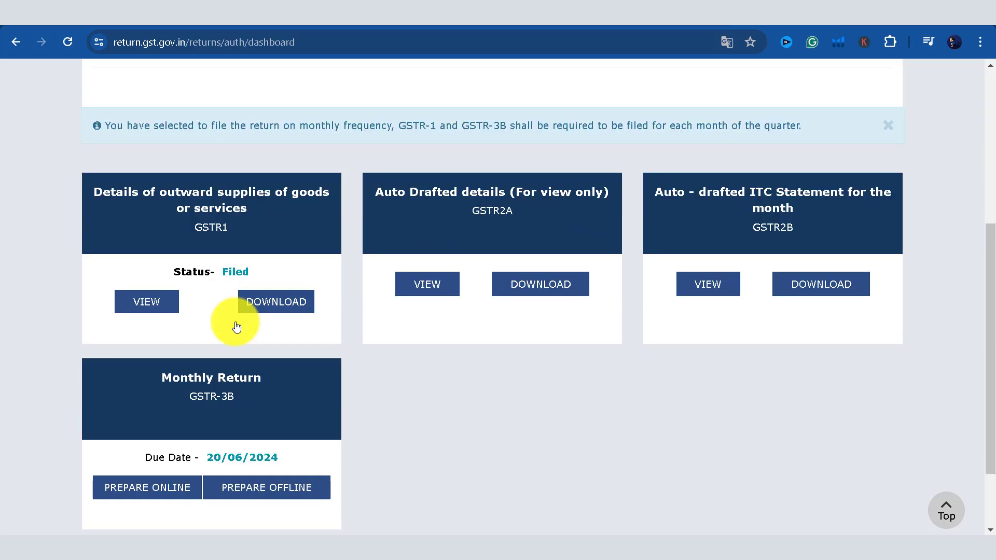
{"action": "scroll", "coordinate": [222, 328], "scroll_direction": "down", "scroll_amount": 1}
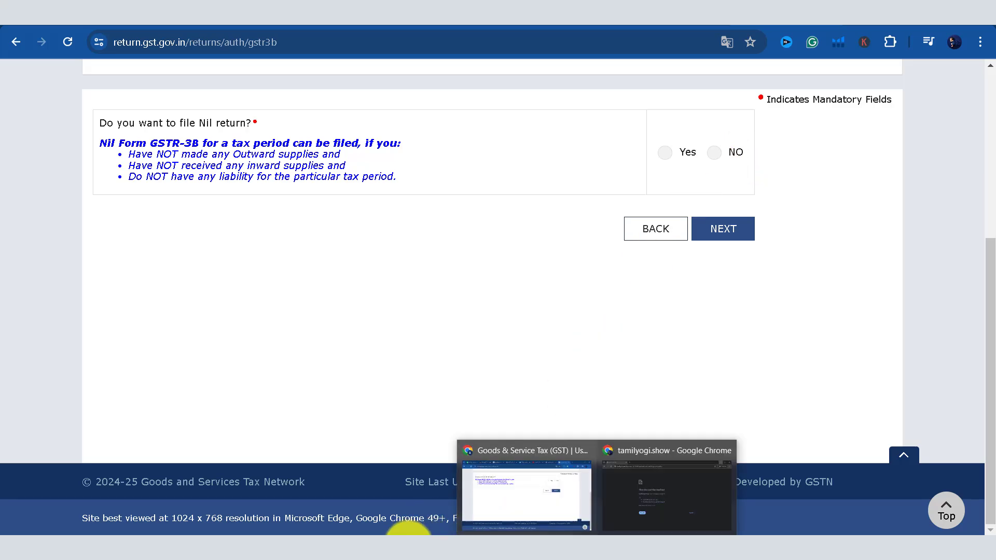
{"action": "left_click", "coordinate": [685, 535]}
{"action": "left_click", "coordinate": [945, 496]}
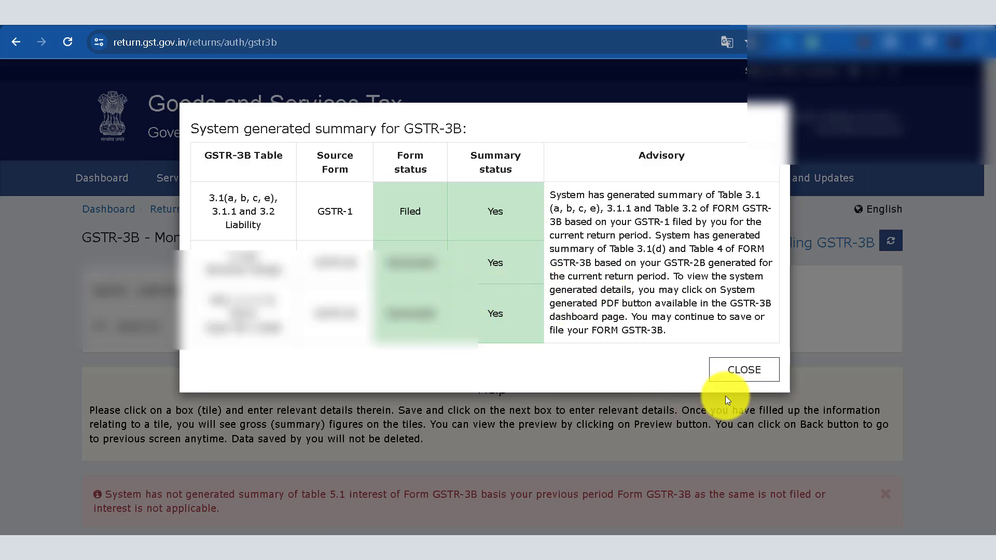
Step: Dismiss the system generated summary and examine the tax, supplies, ITC and interest tables of the GSTR-3B return
{"action": "left_click", "coordinate": [734, 371]}
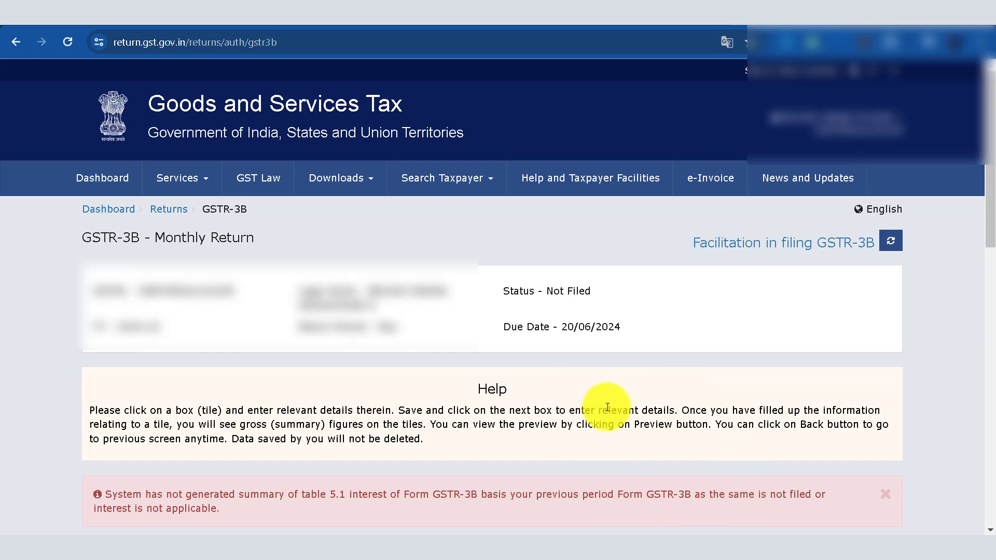
{"action": "scroll", "coordinate": [607, 407], "scroll_direction": "down", "scroll_amount": 10}
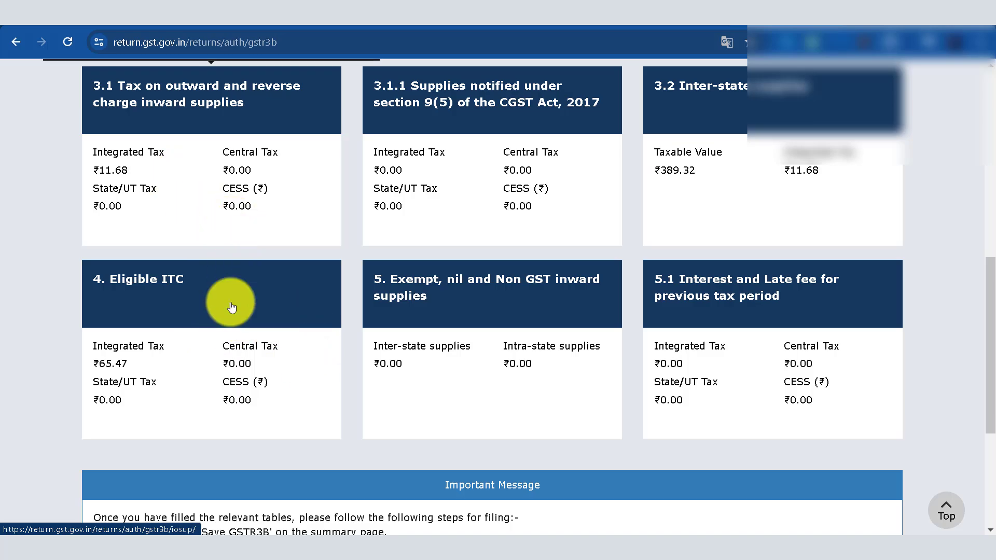
{"action": "scroll", "coordinate": [286, 339], "scroll_direction": "down", "scroll_amount": 2}
{"action": "scroll", "coordinate": [286, 340], "scroll_direction": "down", "scroll_amount": 5}
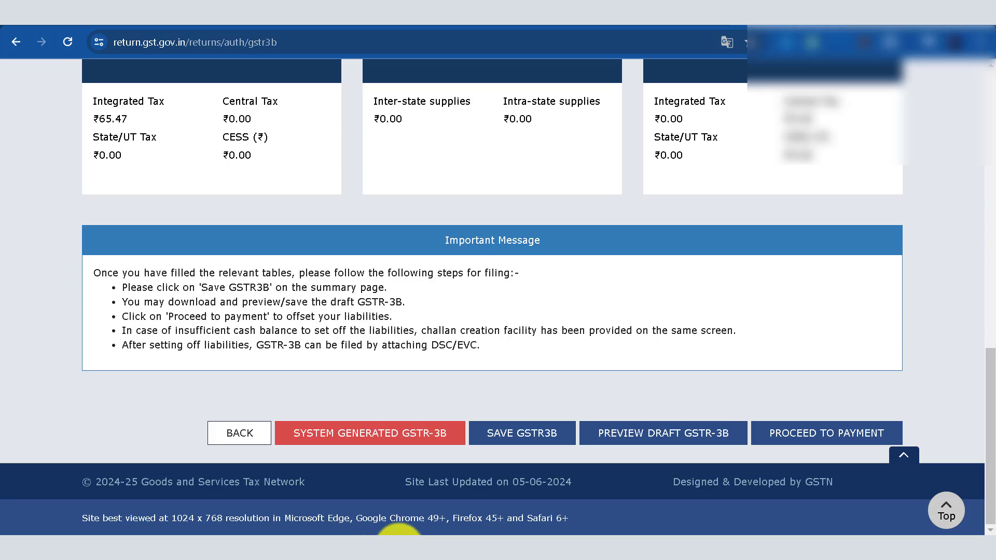
{"action": "scroll", "coordinate": [397, 472], "scroll_direction": "up", "scroll_amount": 3}
{"action": "scroll", "coordinate": [377, 411], "scroll_direction": "up", "scroll_amount": 3}
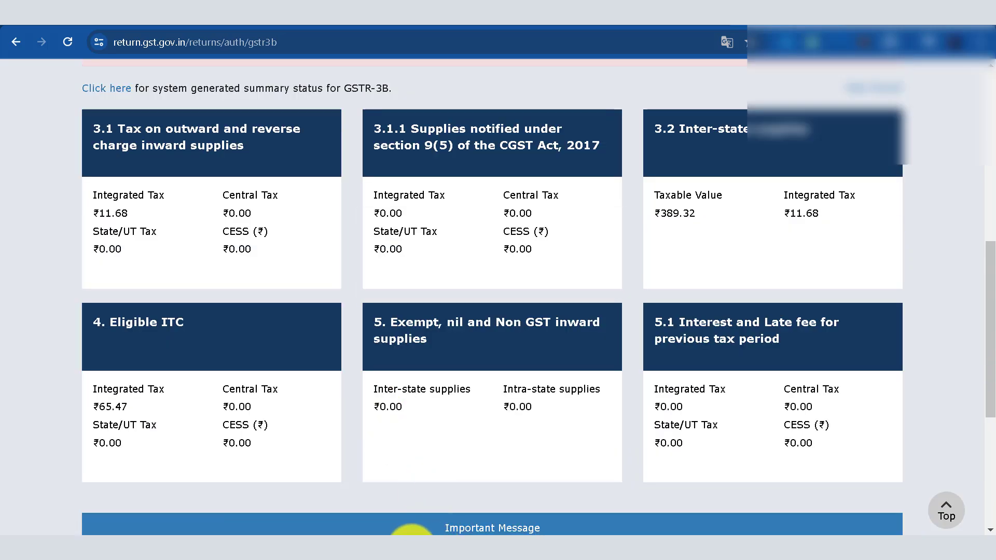
Step: Open table 4, Eligible ITC, check its auto-drafted entries and confirm them
{"action": "left_click", "coordinate": [413, 547]}
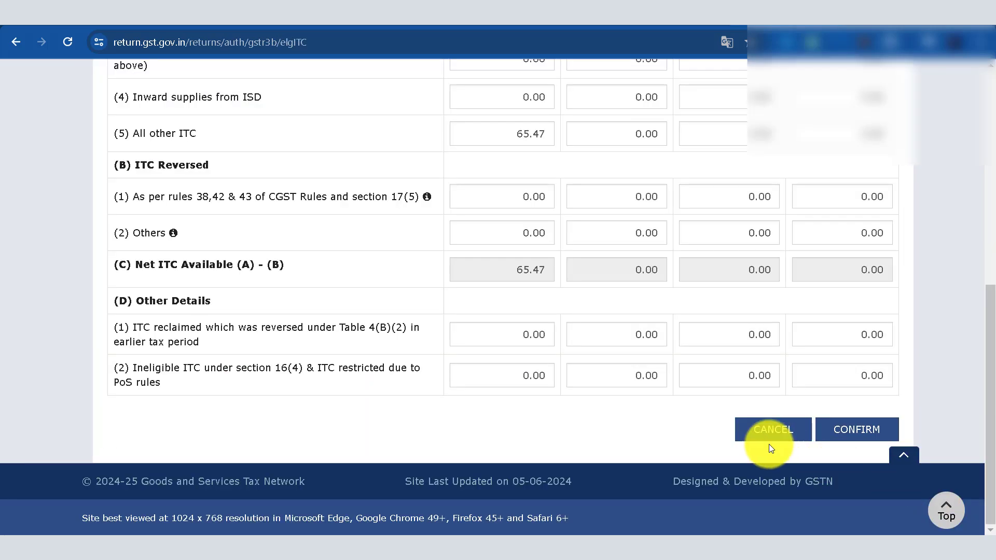
{"action": "scroll", "coordinate": [466, 358], "scroll_direction": "up", "scroll_amount": 6}
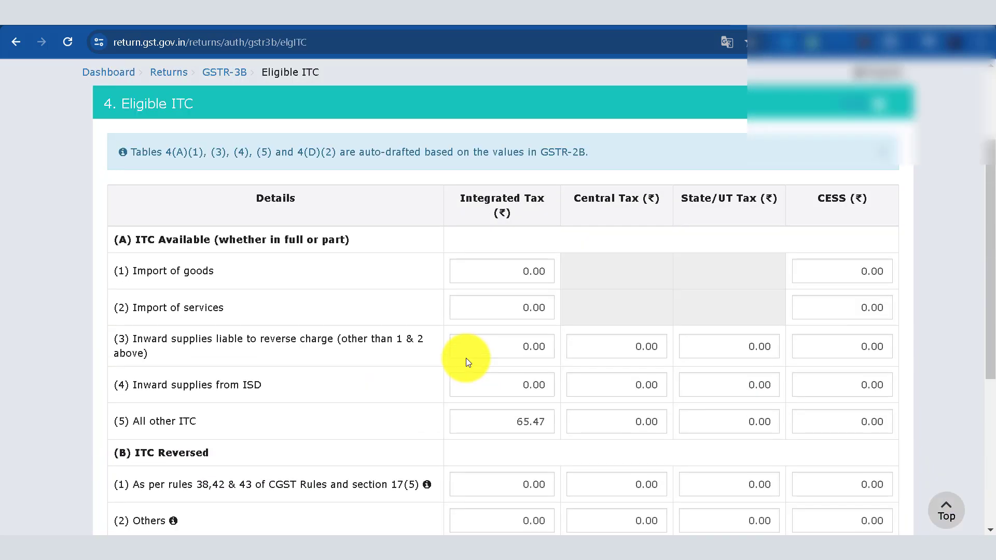
{"action": "scroll", "coordinate": [466, 358], "scroll_direction": "down", "scroll_amount": 4}
{"action": "scroll", "coordinate": [457, 330], "scroll_direction": "down", "scroll_amount": 2}
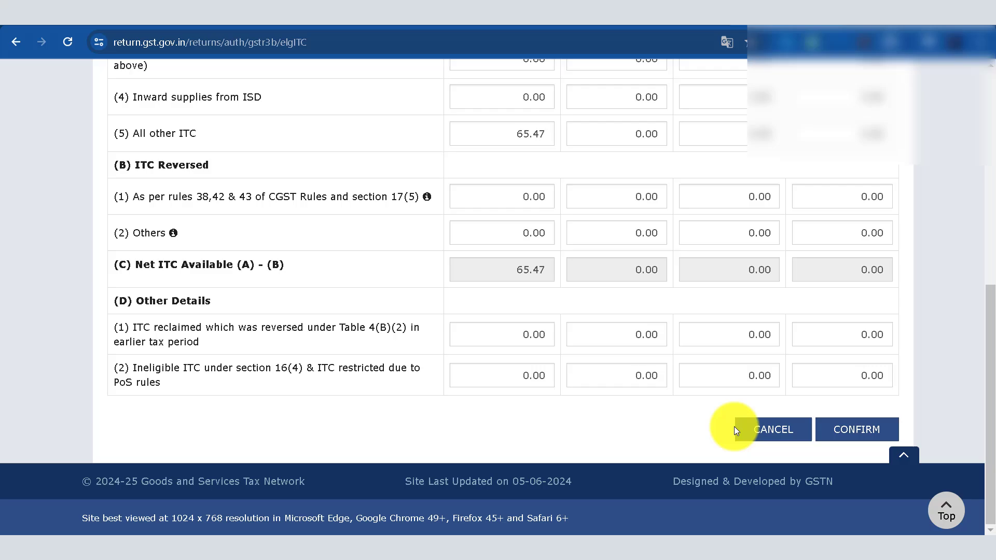
{"action": "left_click", "coordinate": [875, 435]}
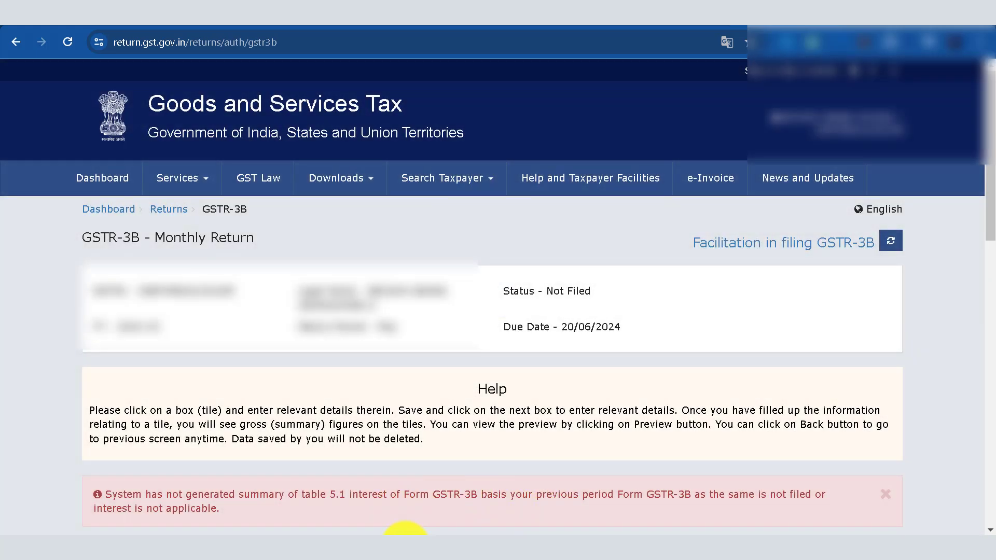
Step: Save the GSTR-3B return and proceed to the payment of tax
{"action": "scroll", "coordinate": [410, 457], "scroll_direction": "down", "scroll_amount": 15}
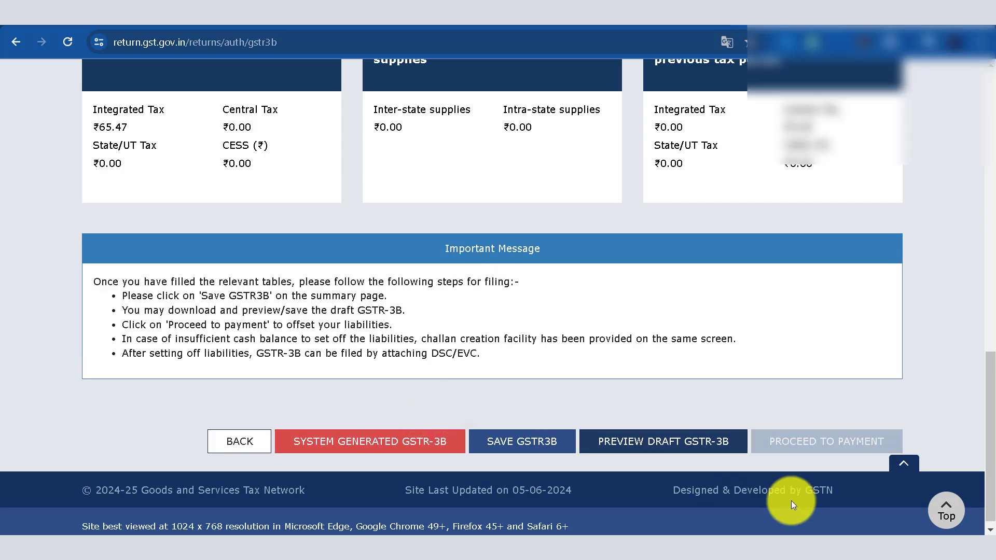
{"action": "left_click", "coordinate": [519, 447]}
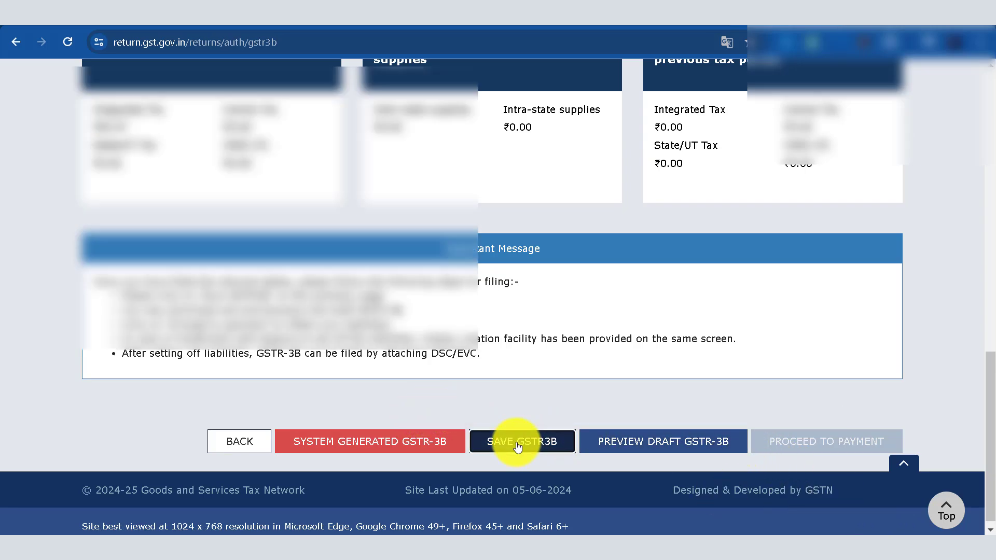
{"action": "scroll", "coordinate": [516, 445], "scroll_direction": "down", "scroll_amount": 1}
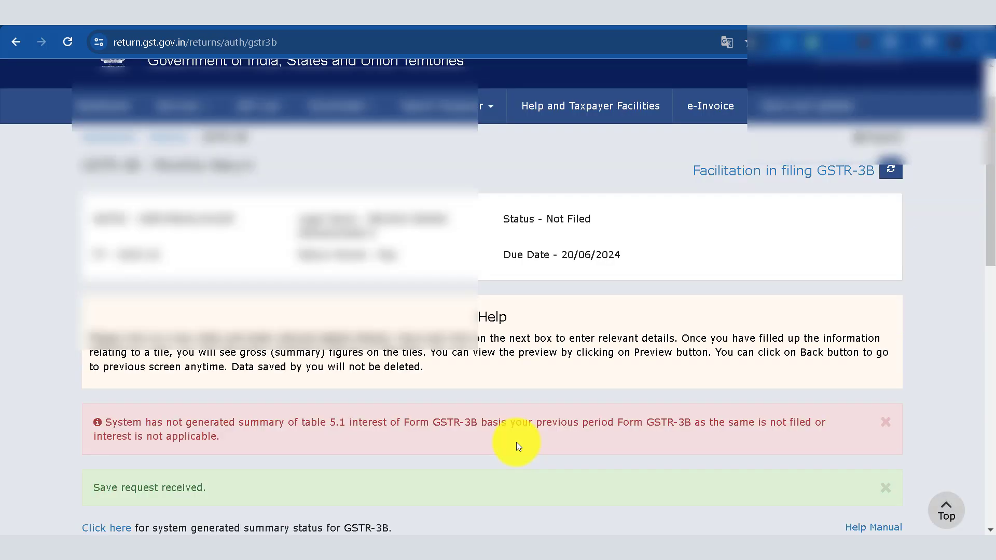
{"action": "scroll", "coordinate": [517, 445], "scroll_direction": "down", "scroll_amount": 3}
{"action": "scroll", "coordinate": [516, 444], "scroll_direction": "down", "scroll_amount": 8}
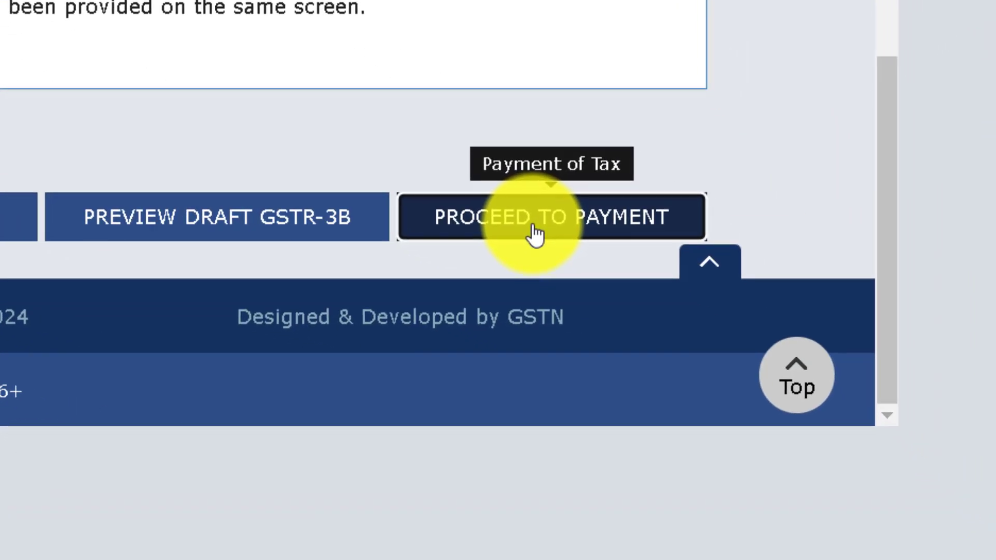
{"action": "left_click", "coordinate": [642, 312]}
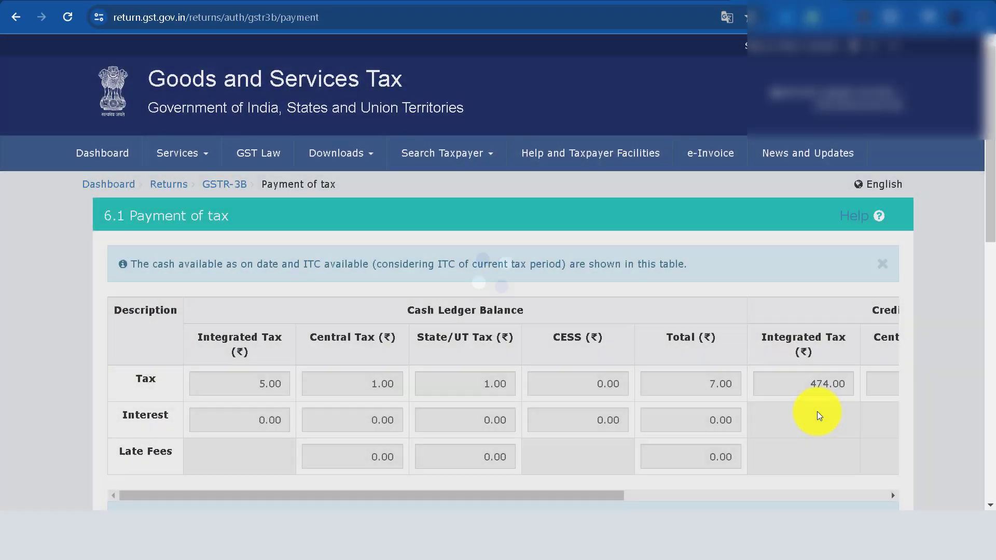
Step: Check the ITC utilization, make the payment by posting credit to the ledger, and agree to the irreversible offset
{"action": "scroll", "coordinate": [818, 412], "scroll_direction": "down", "scroll_amount": 3}
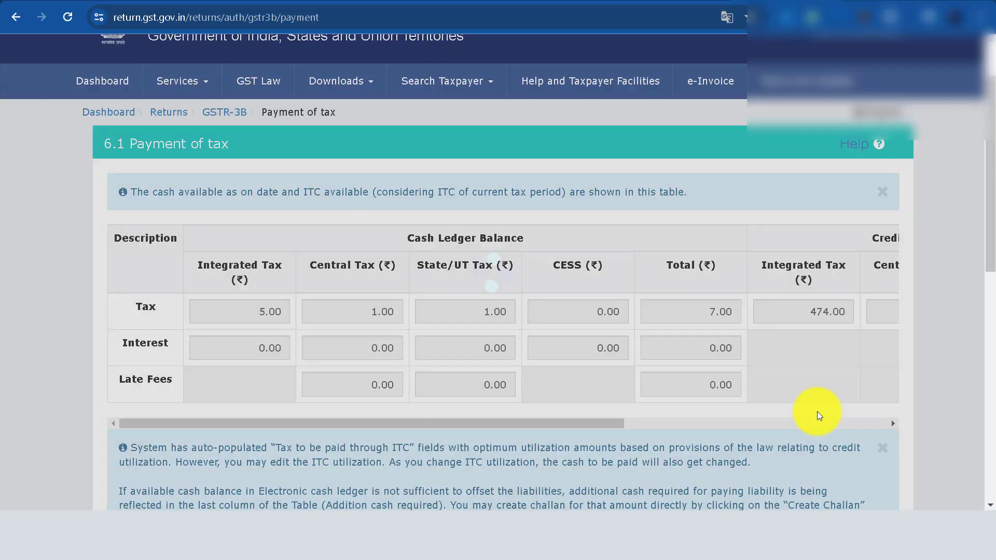
{"action": "scroll", "coordinate": [770, 393], "scroll_direction": "down", "scroll_amount": 8}
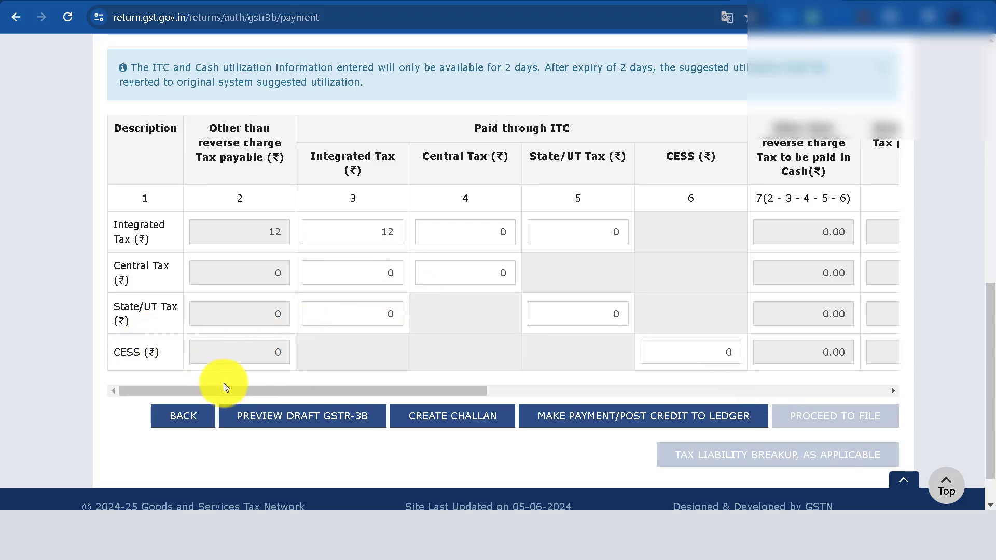
{"action": "left_click_drag", "start_coordinate": [227, 388], "coordinate": [278, 352]}
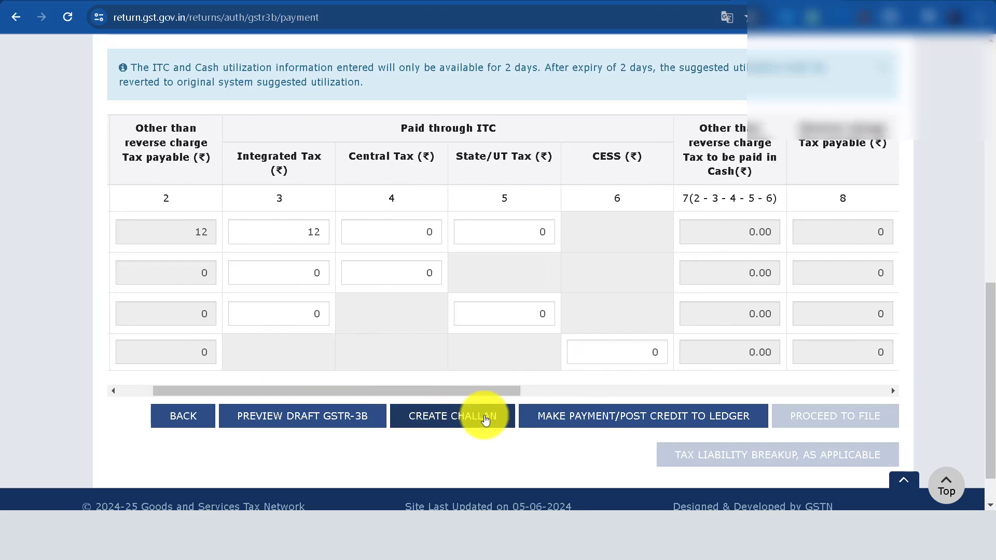
{"action": "left_click", "coordinate": [599, 417]}
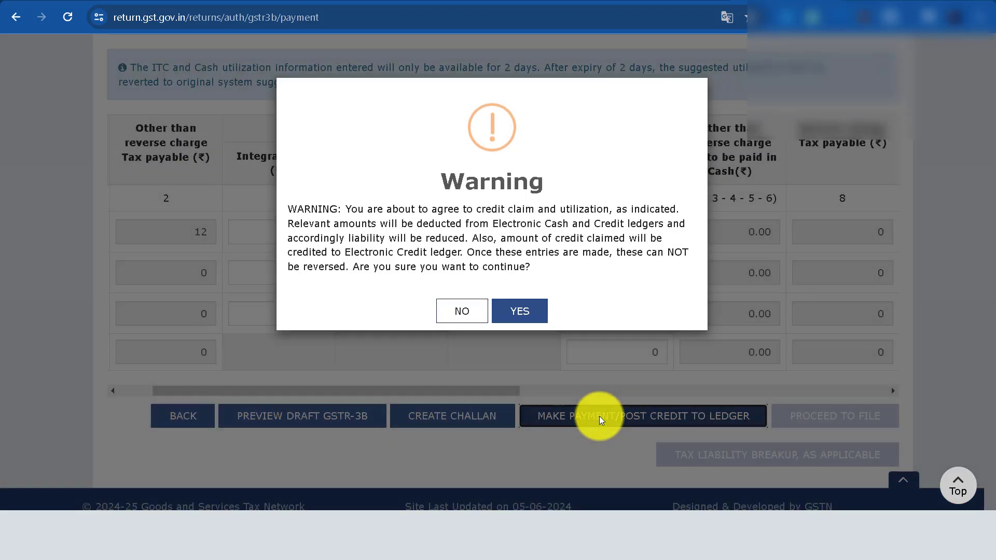
{"action": "left_click", "coordinate": [535, 314]}
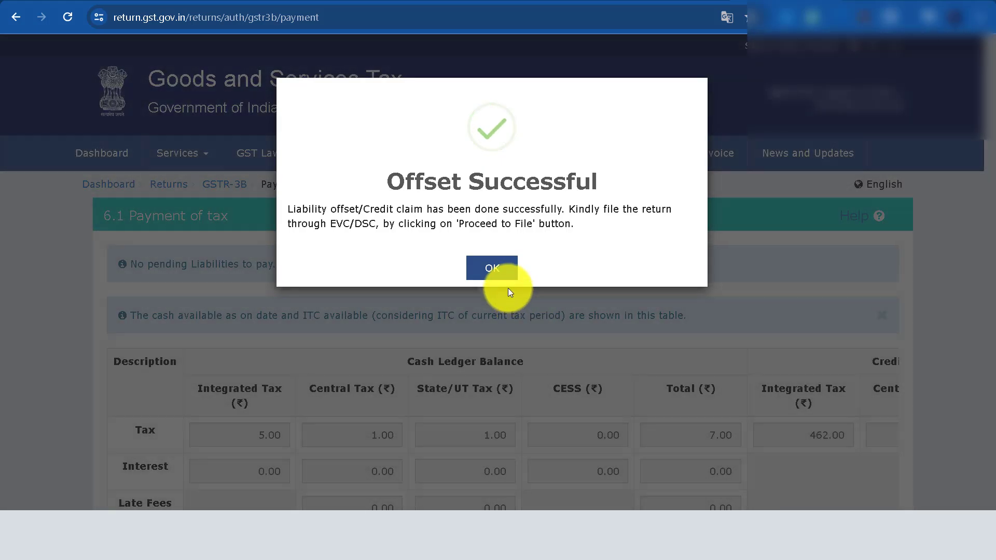
{"action": "left_click", "coordinate": [493, 271]}
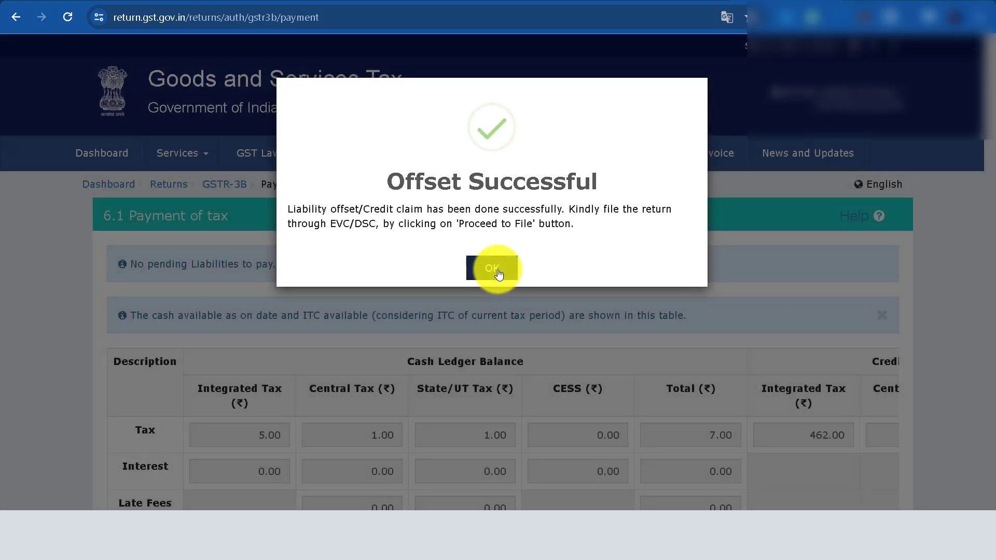
Step: Proceed to filing the offset GSTR-3B return and accept the verification declaration
{"action": "scroll", "coordinate": [524, 331], "scroll_direction": "down", "scroll_amount": 10}
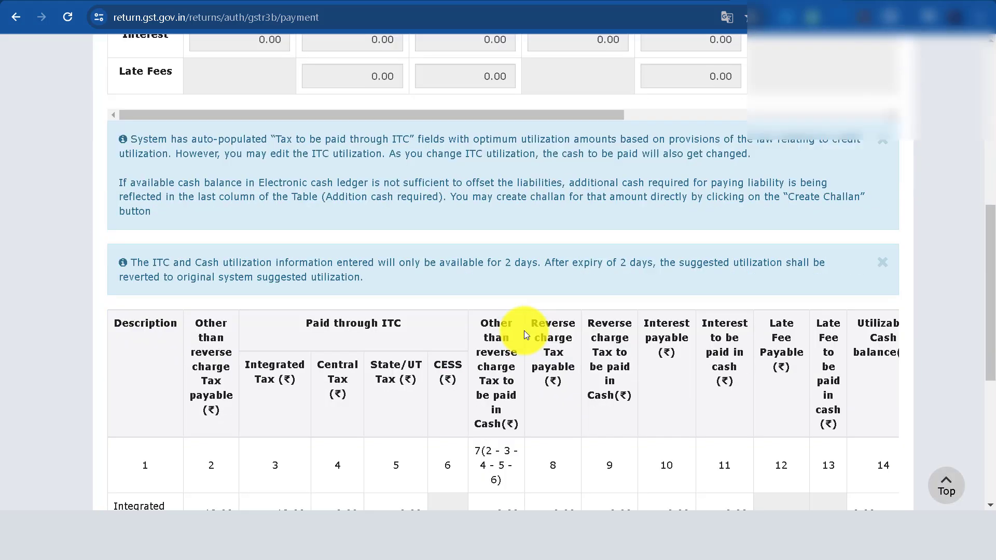
{"action": "scroll", "coordinate": [524, 331], "scroll_direction": "down", "scroll_amount": 2}
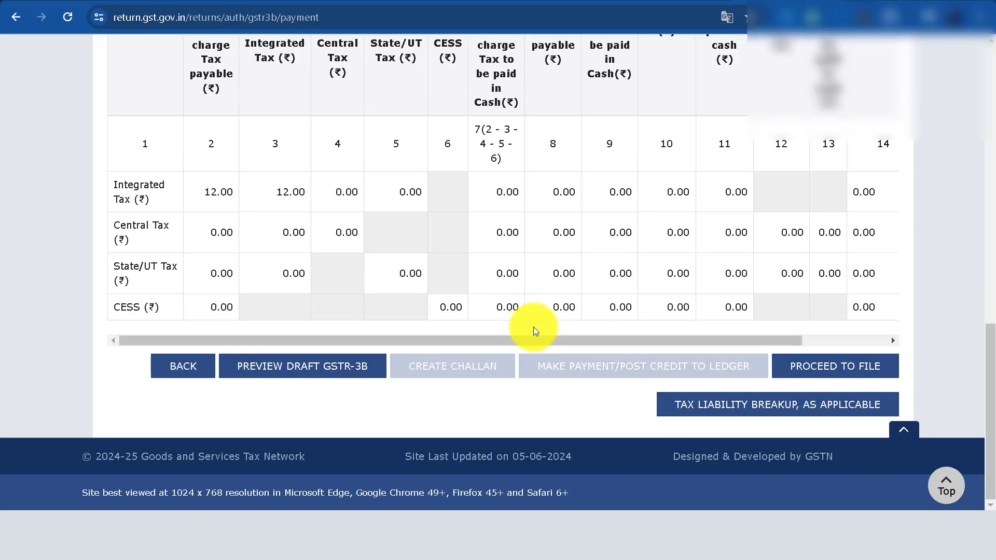
{"action": "left_click", "coordinate": [833, 374]}
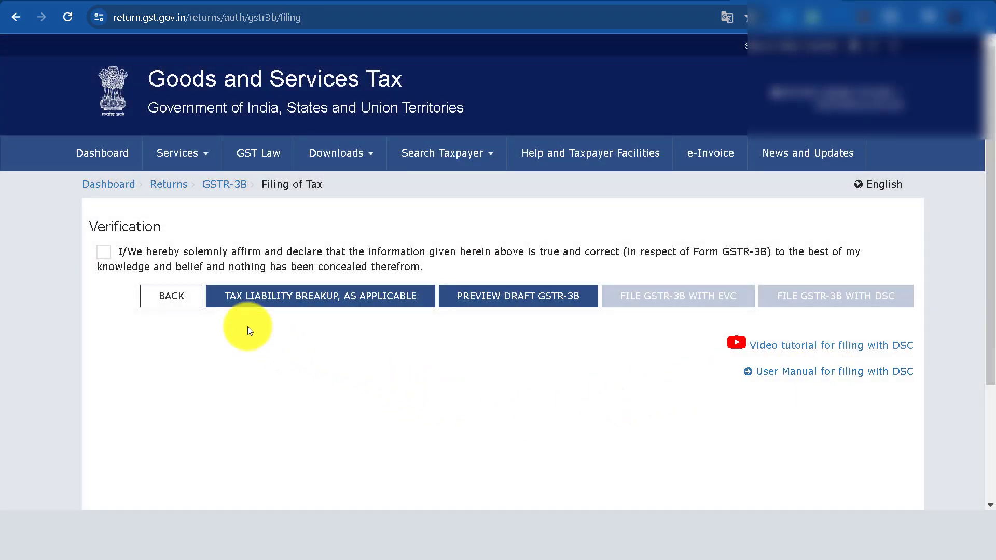
{"action": "left_click", "coordinate": [103, 253]}
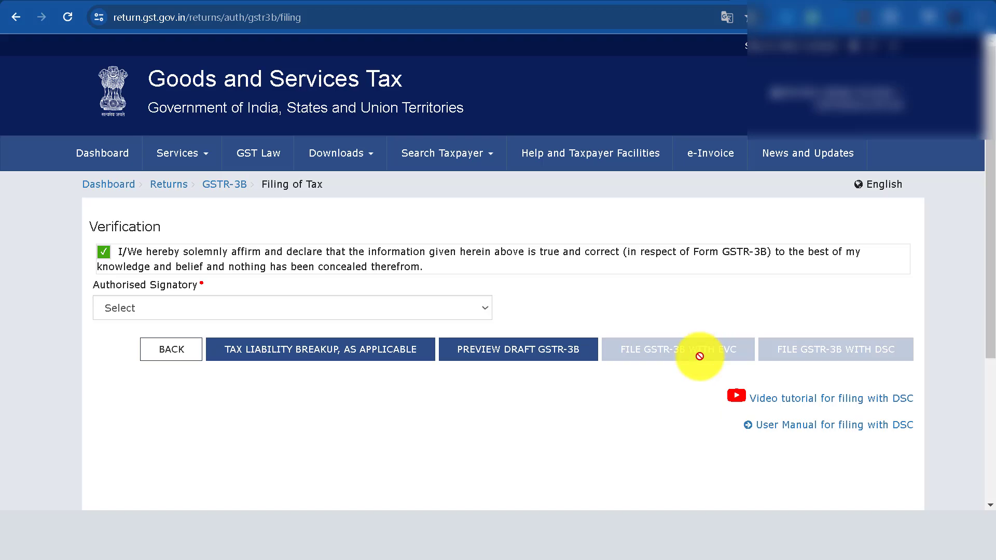
{"action": "left_click", "coordinate": [404, 519]}
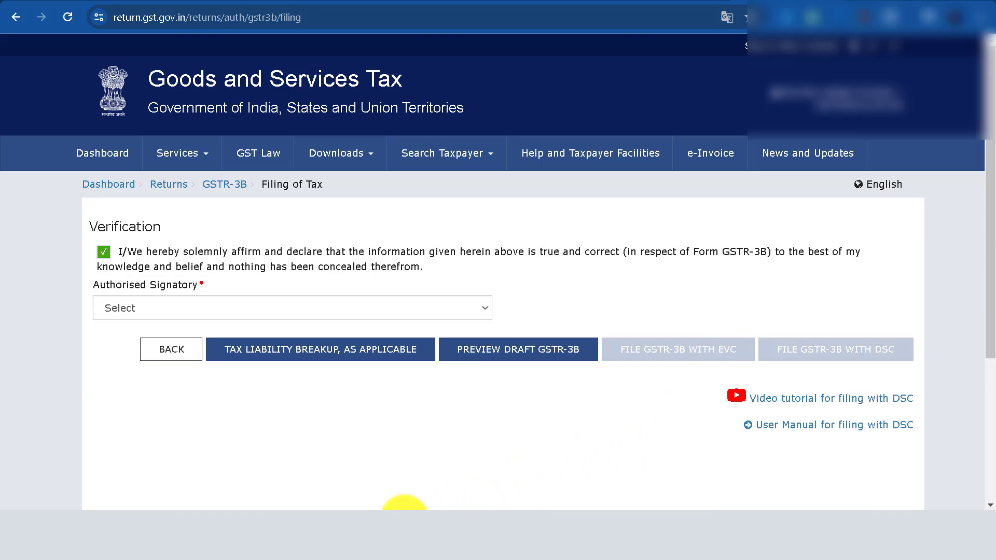